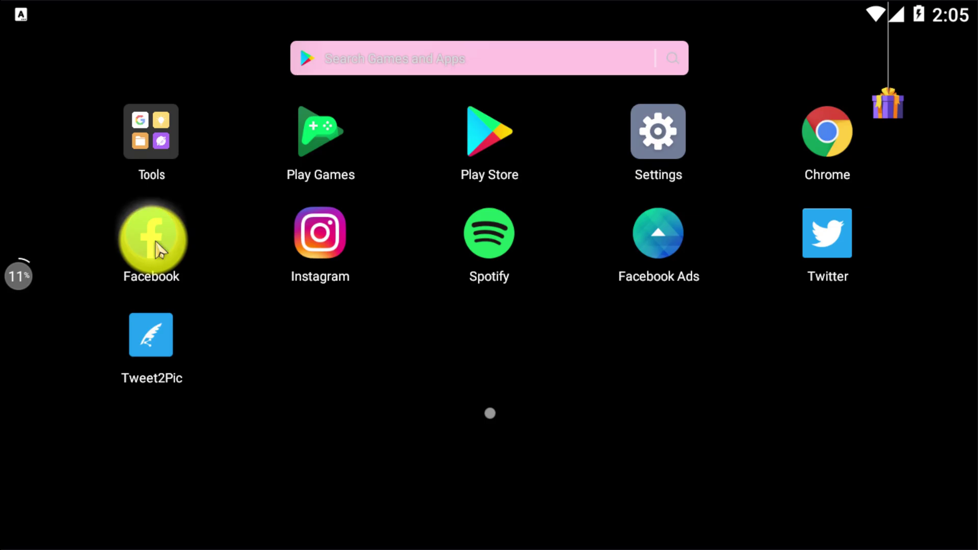
Step: Launch Facebook and open Settings from Settings & Privacy, scrolled to Your Facebook Information
left_click(157, 247)
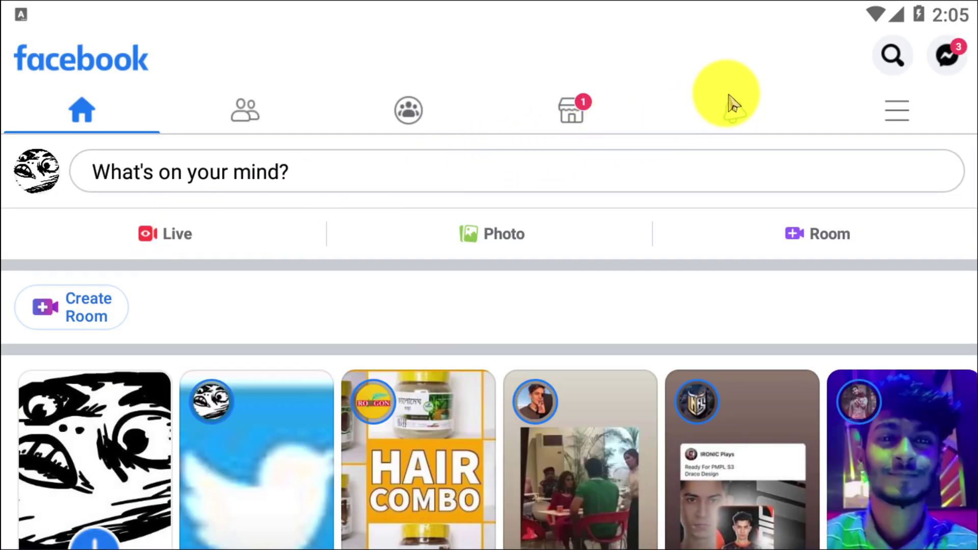
left_click_drag(676, 279, 709, 229)
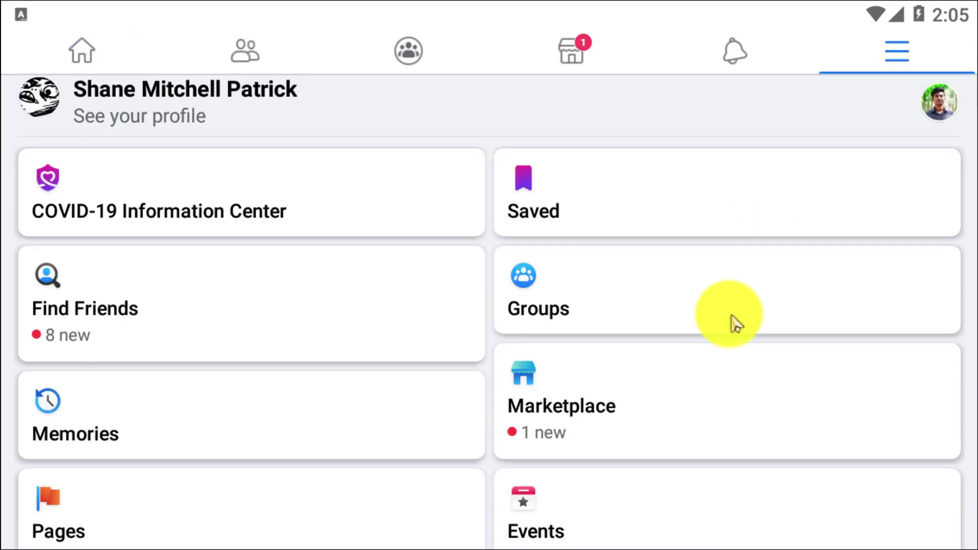
scroll(732, 382, "down", 8)
left_click(384, 455)
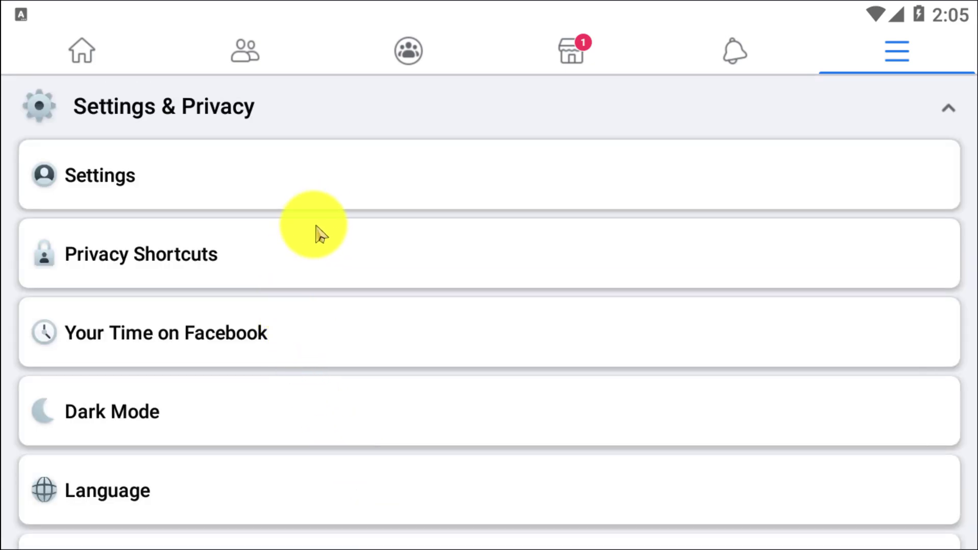
left_click(398, 178)
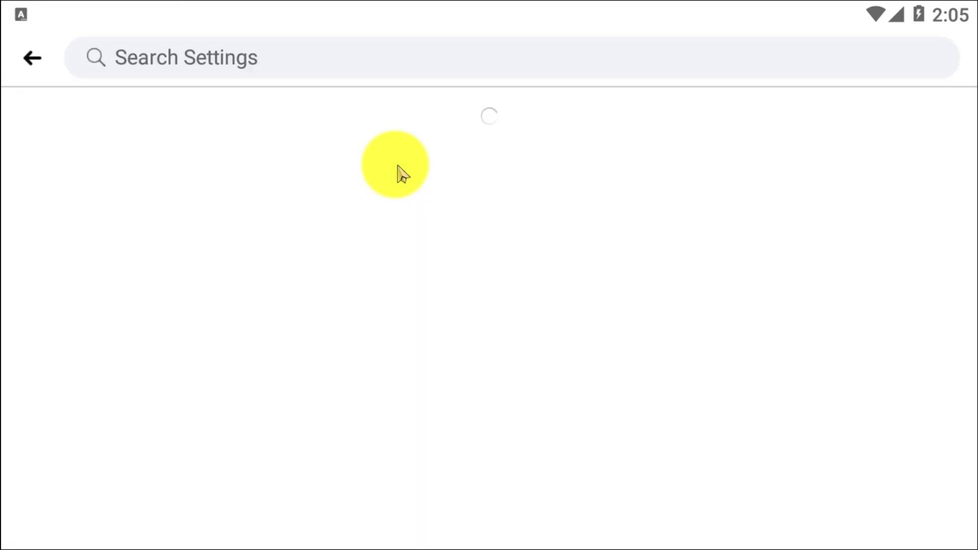
left_click_drag(405, 469, 436, 180)
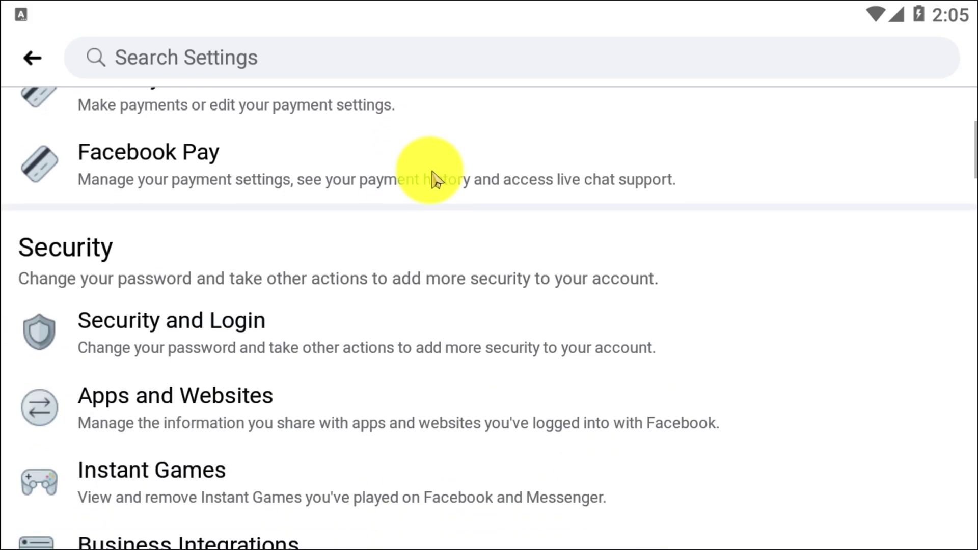
left_click_drag(448, 464, 437, 176)
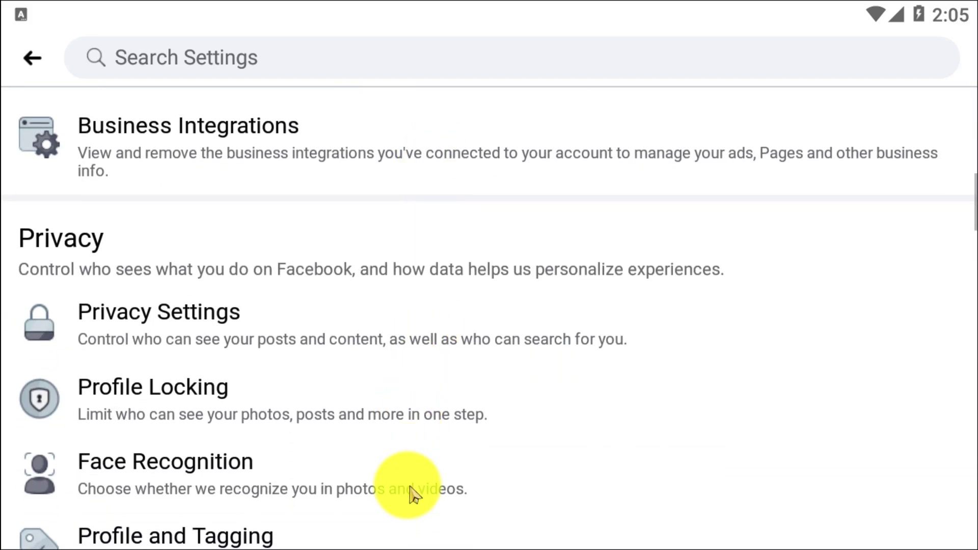
left_click_drag(410, 497, 452, 247)
left_click_drag(448, 398, 441, 212)
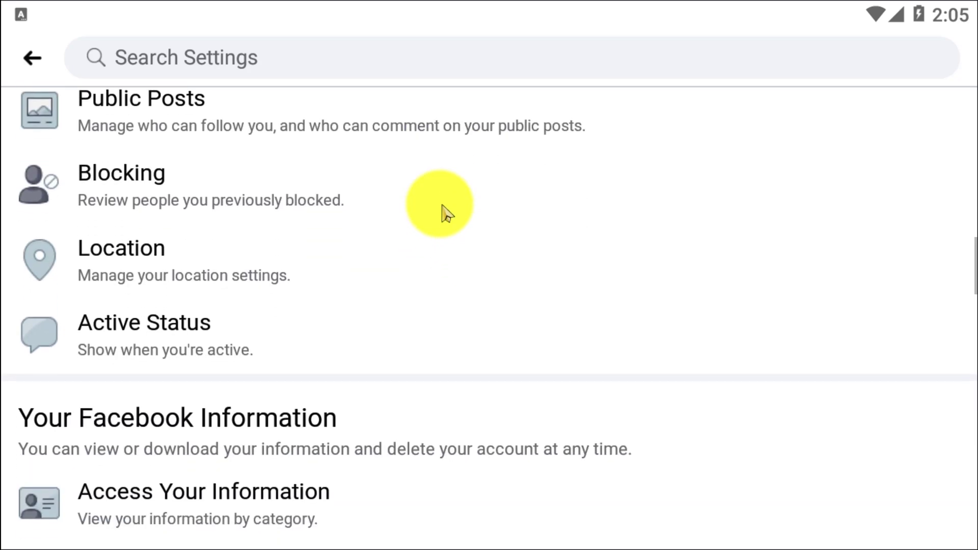
left_click_drag(426, 408, 405, 256)
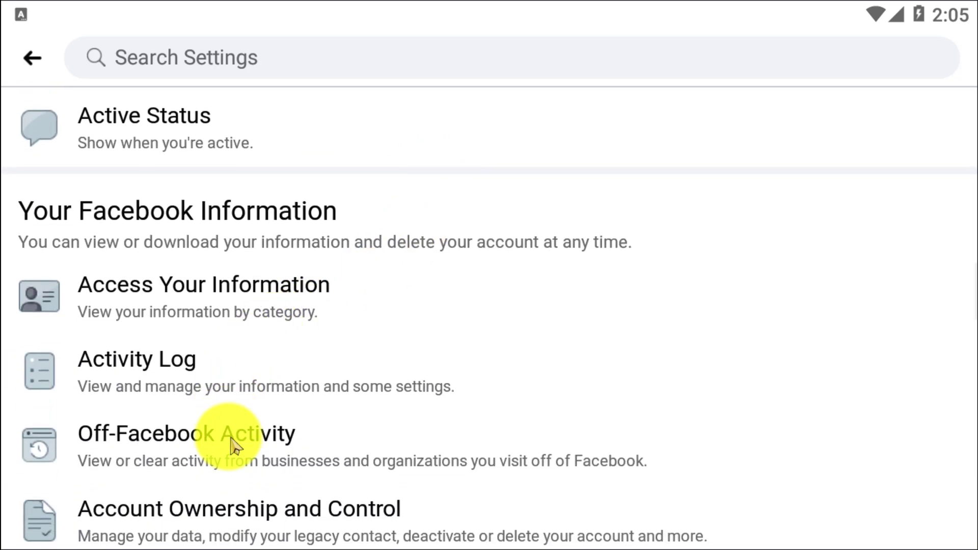
left_click_drag(232, 441, 297, 292)
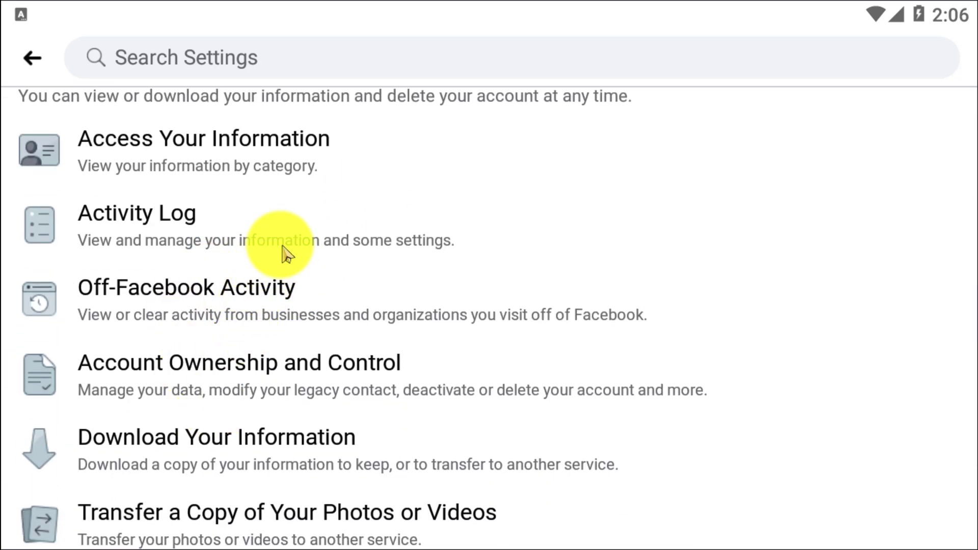
Step: Open the Activity Log and filter its categories to Your Posts > Your stories
left_click(285, 251)
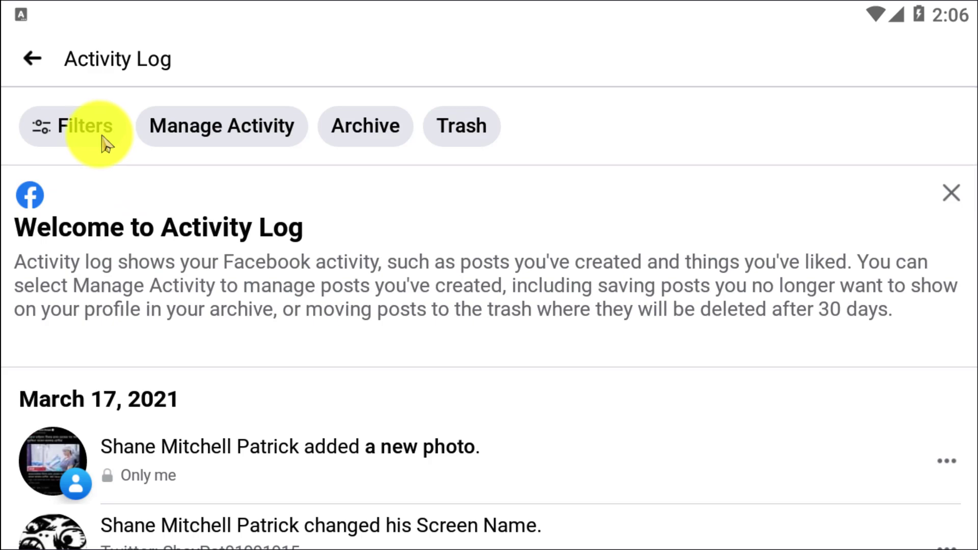
left_click(93, 134)
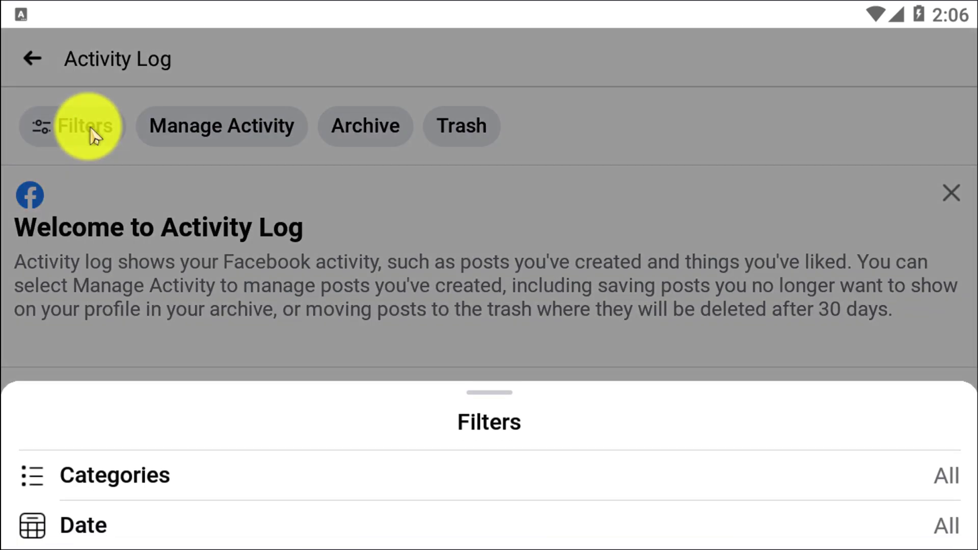
left_click(205, 484)
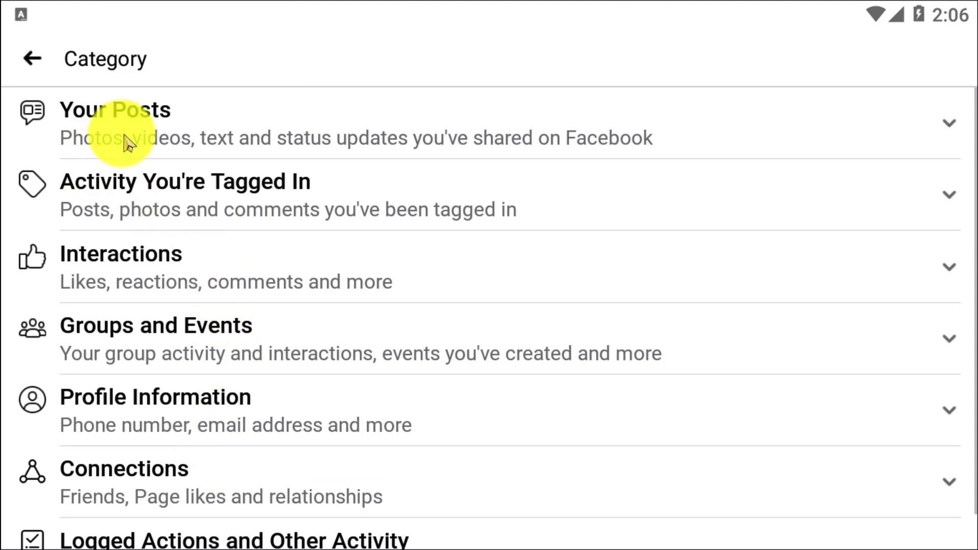
left_click(244, 139)
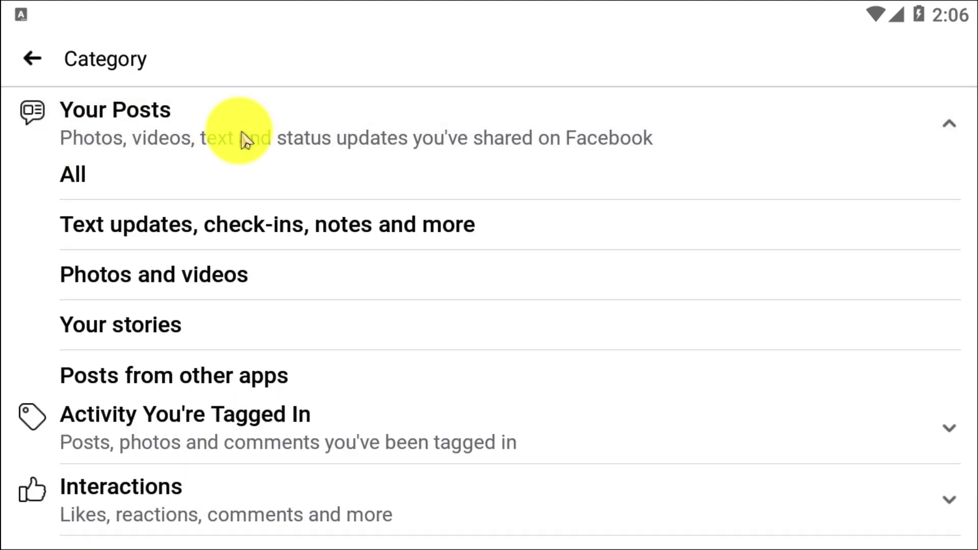
left_click(152, 327)
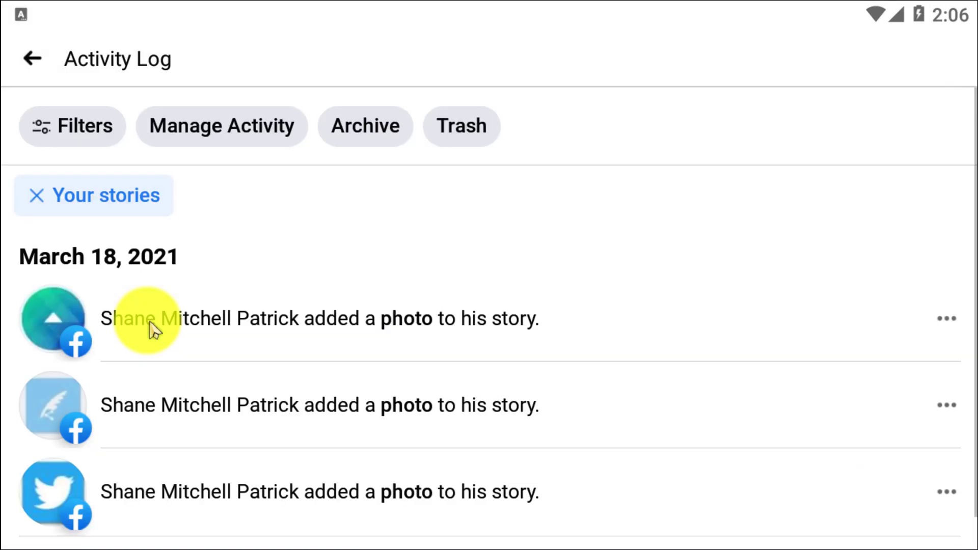
scroll(321, 454, "down", 1)
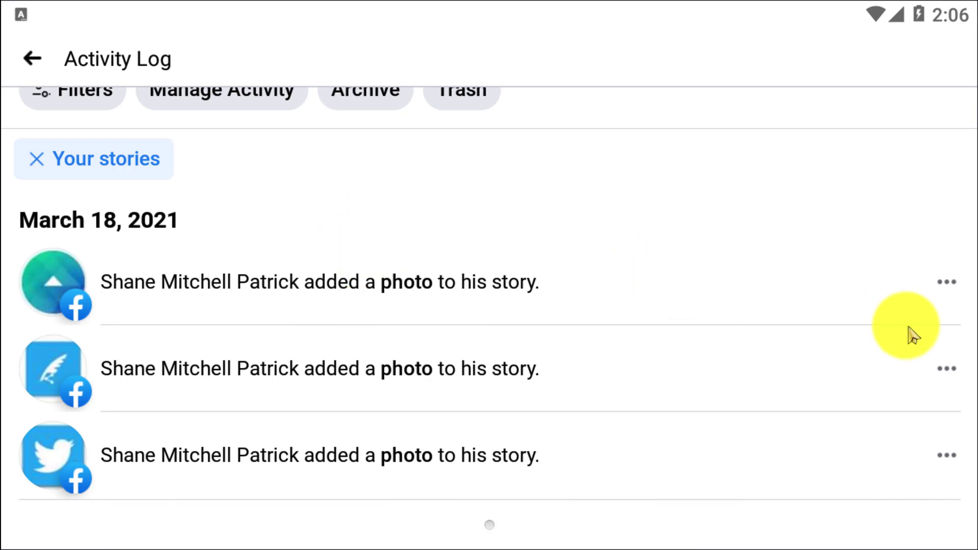
Step: Delete and confirm each of the three story entries until the list shows No items
left_click(949, 285)
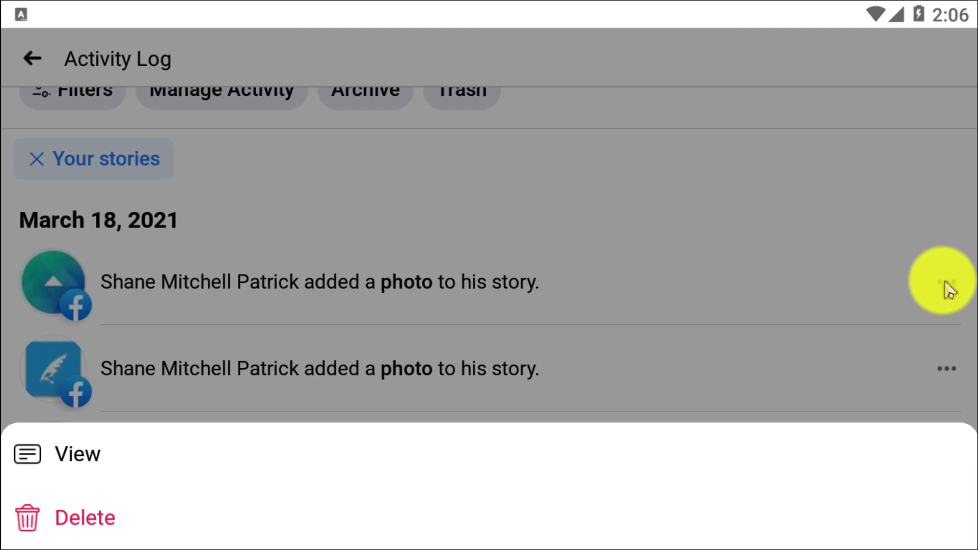
left_click(76, 526)
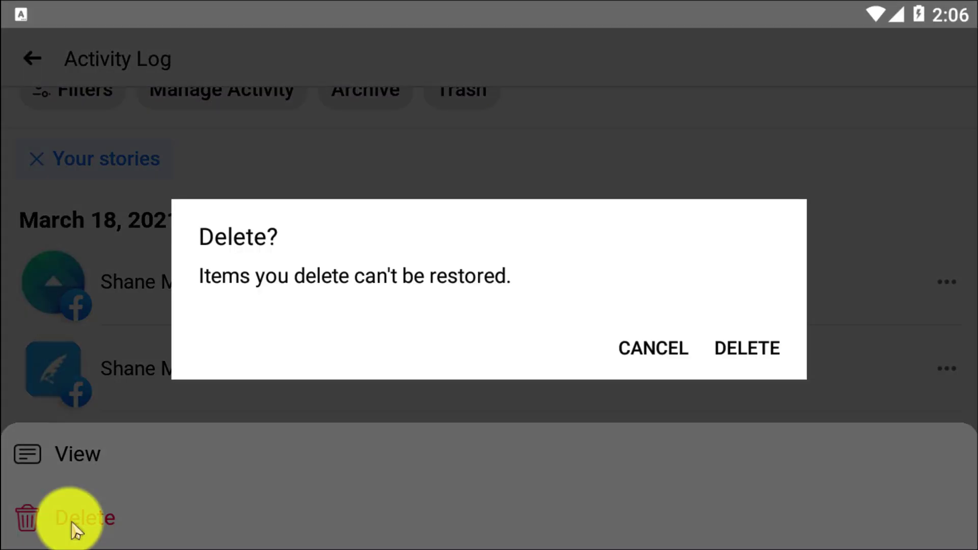
left_click(748, 348)
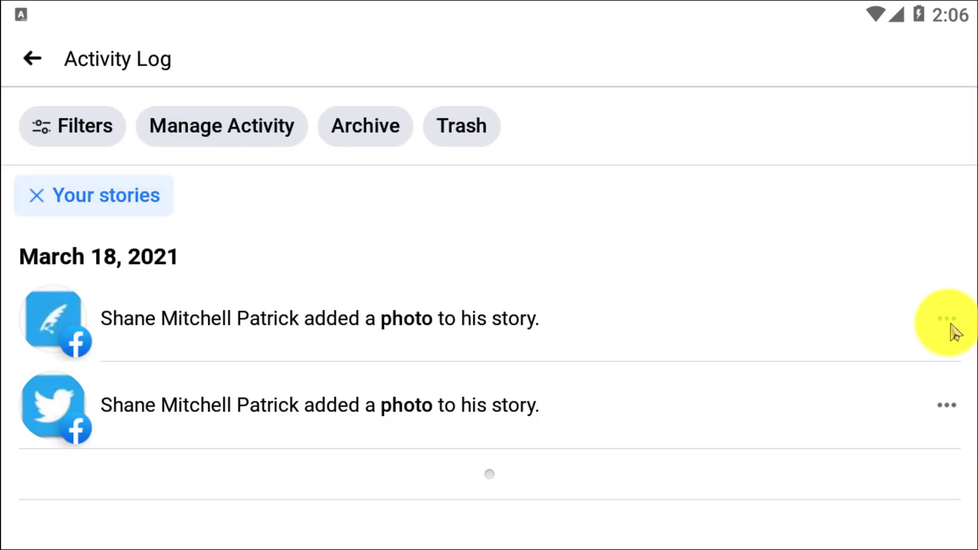
left_click(948, 319)
left_click(413, 519)
left_click(748, 348)
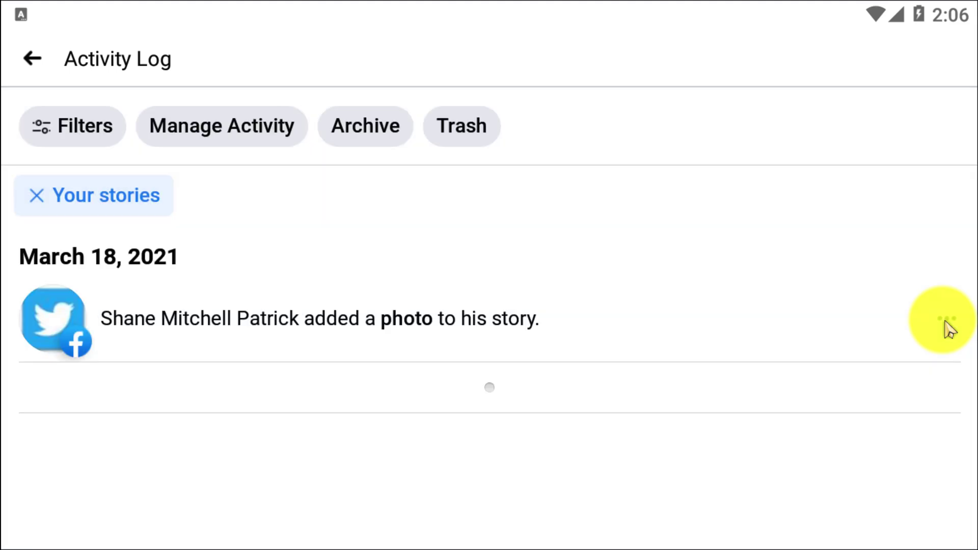
left_click(948, 320)
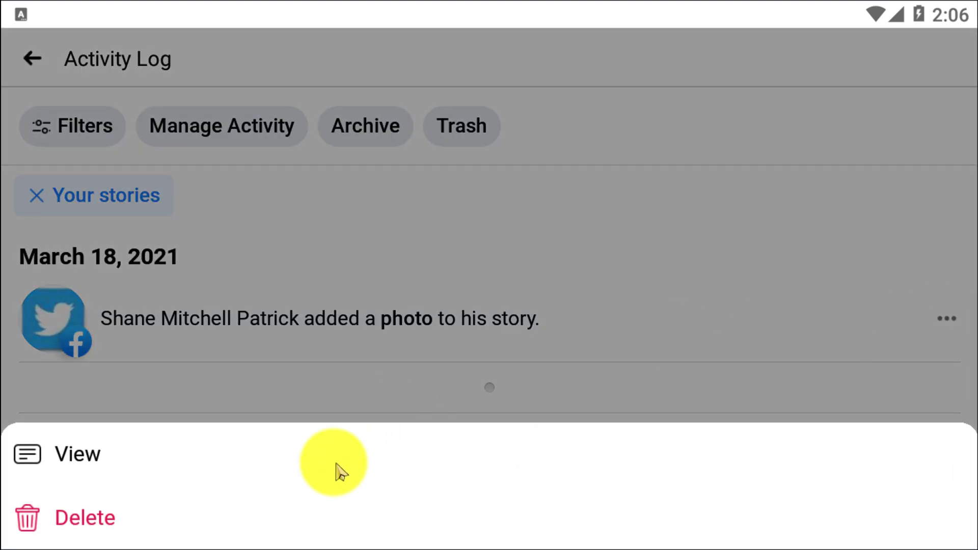
left_click(157, 533)
left_click(738, 353)
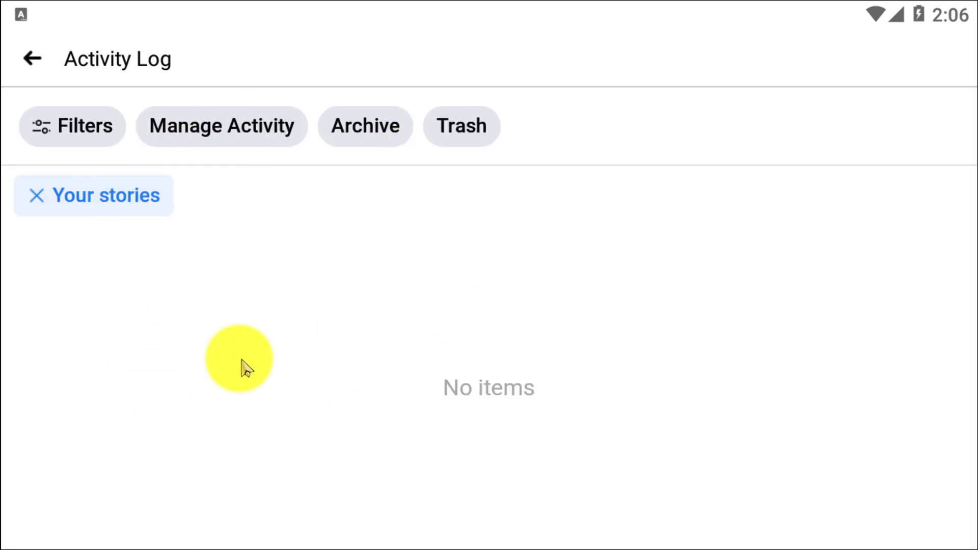
Step: Confirm the Trash is empty, then open the Story Archive under Archive
left_click(463, 122)
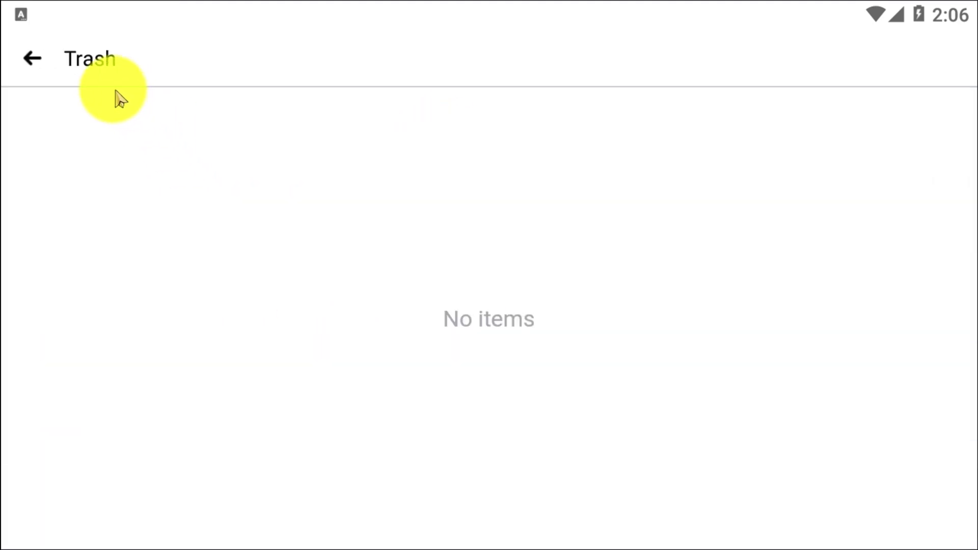
left_click(32, 59)
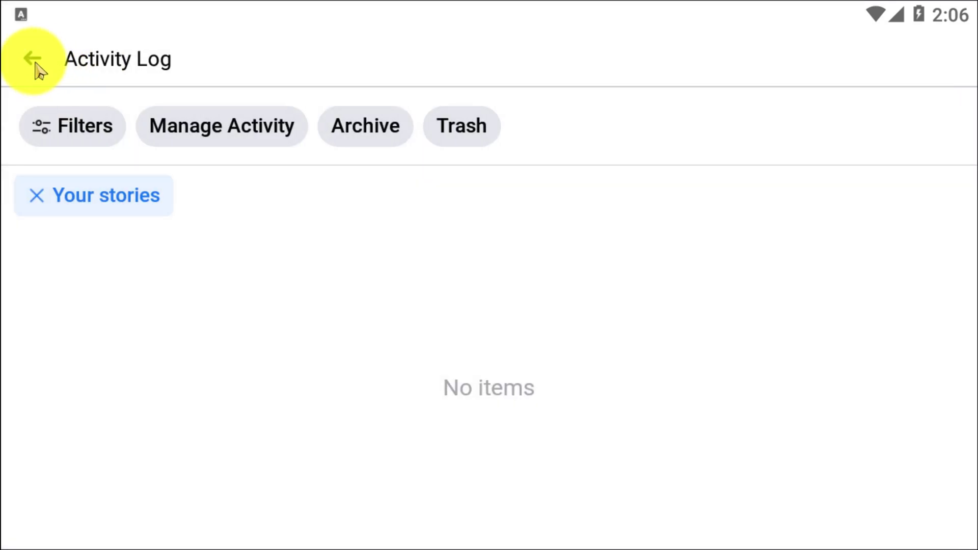
left_click(375, 138)
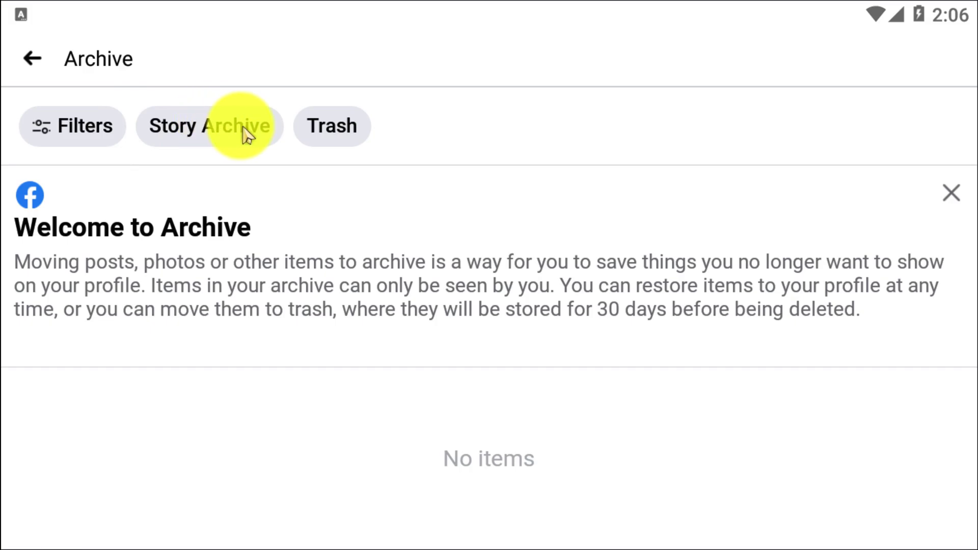
left_click(245, 132)
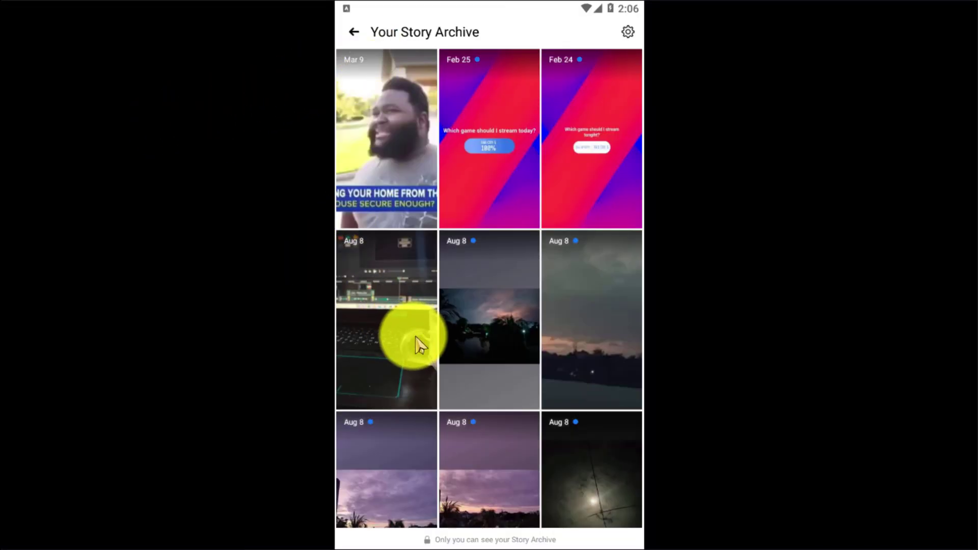
scroll(535, 306, "down", 2)
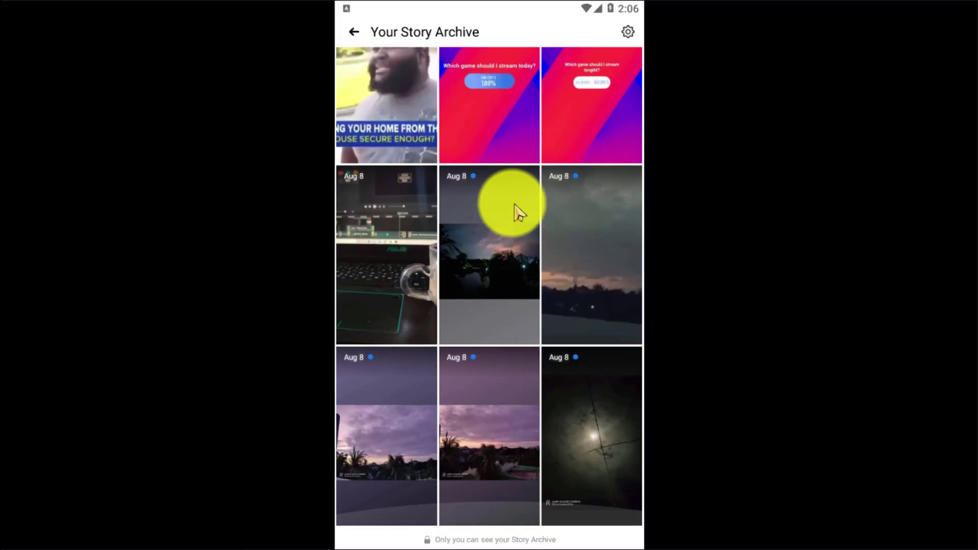
scroll(497, 247, "up", 2)
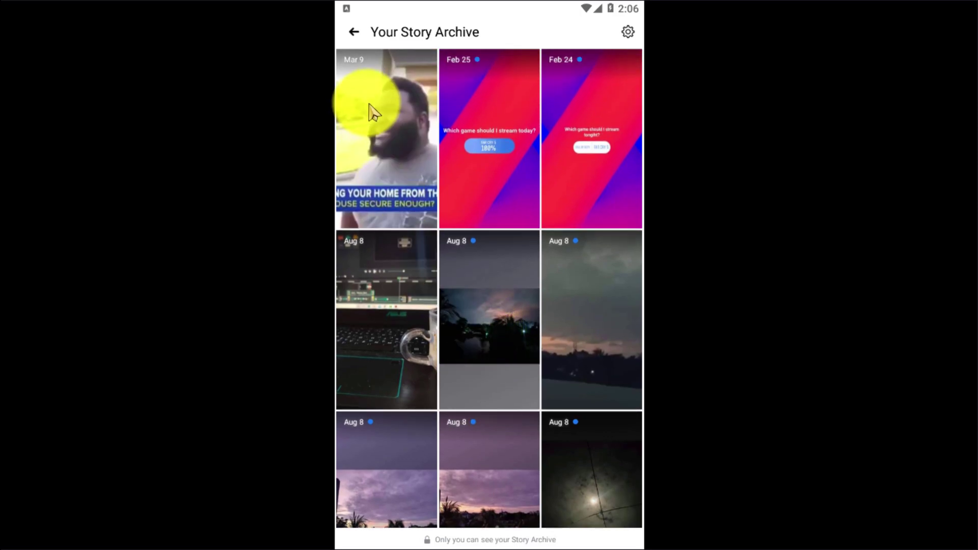
Step: Leave the archived stories grid and back out to the Settings information list
left_click(358, 34)
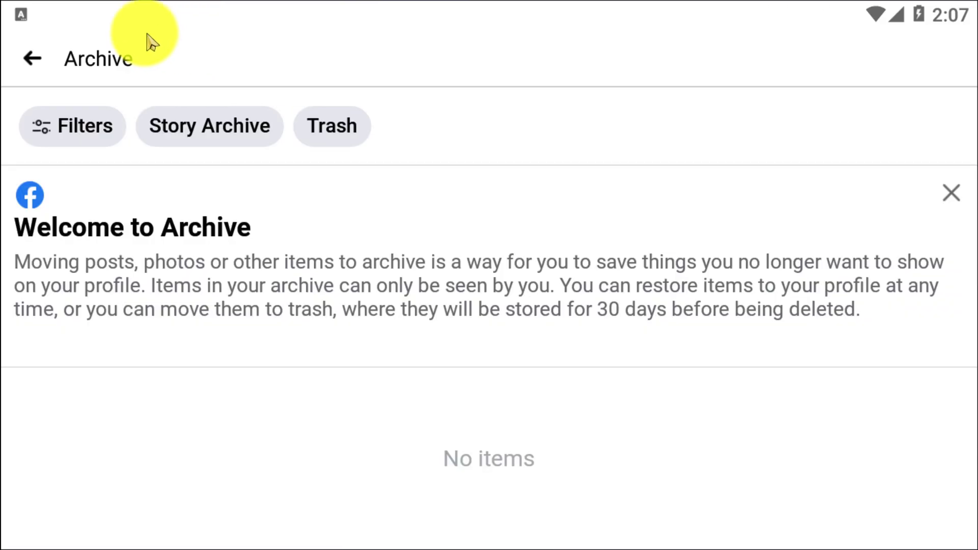
left_click(35, 60)
left_click(31, 60)
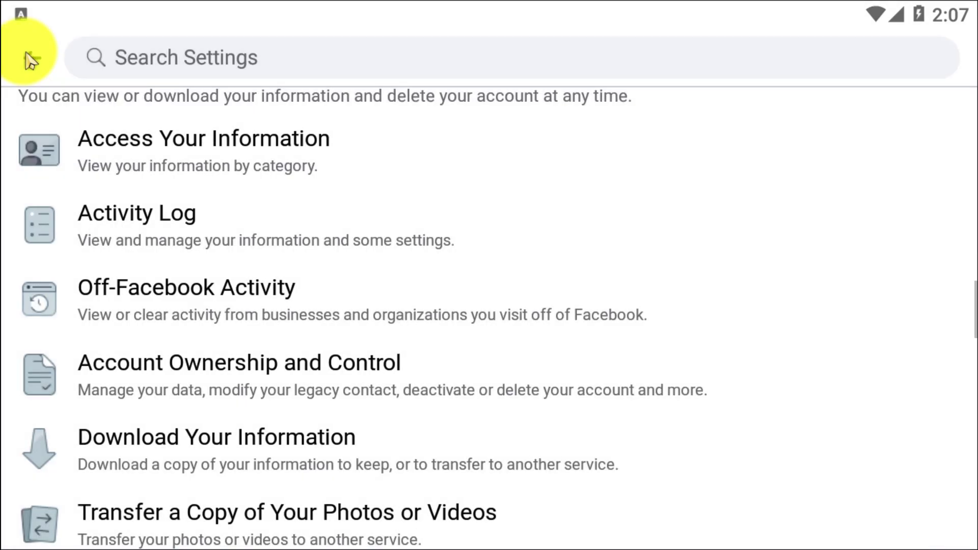
Step: Back out of Settings to the home feed with the stories row showing
left_click(31, 60)
left_click(80, 50)
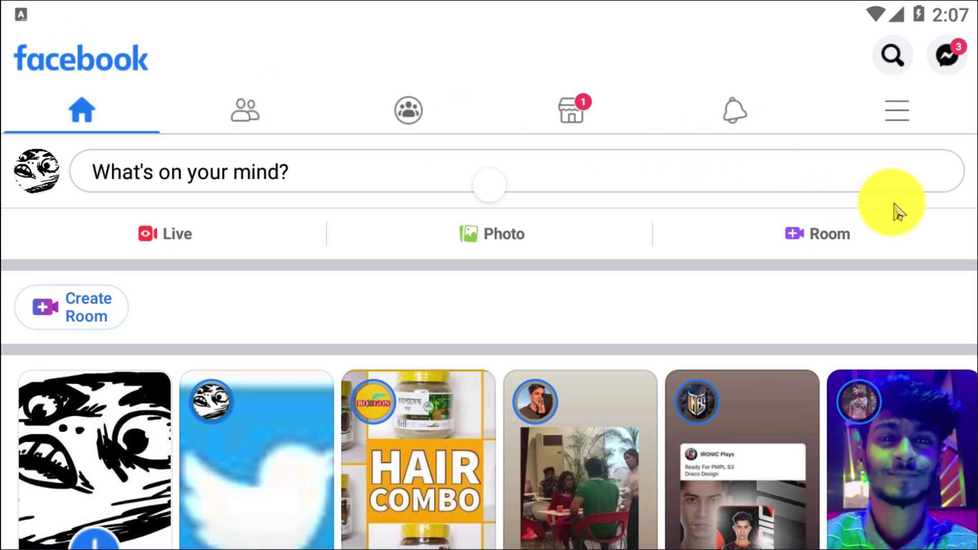
mouse_move(965, 243)
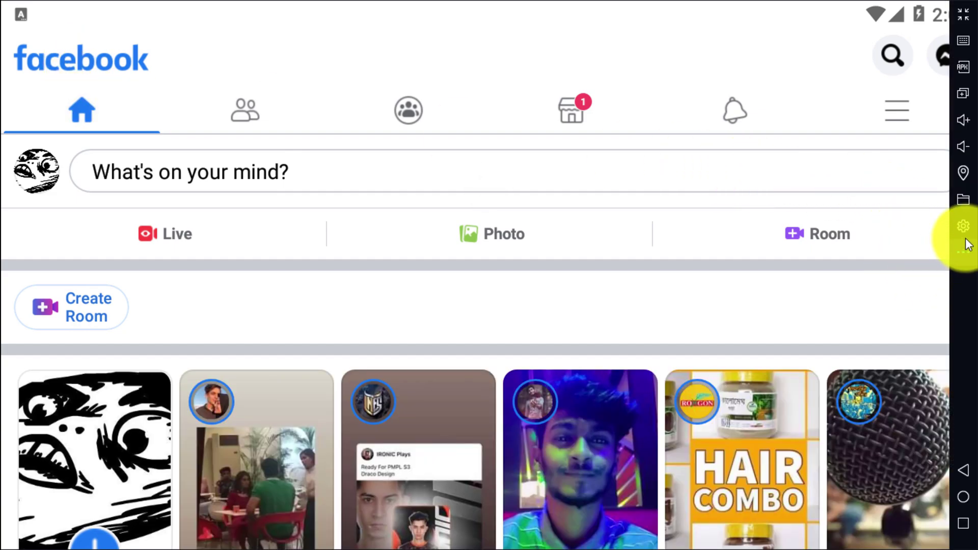
left_click(964, 473)
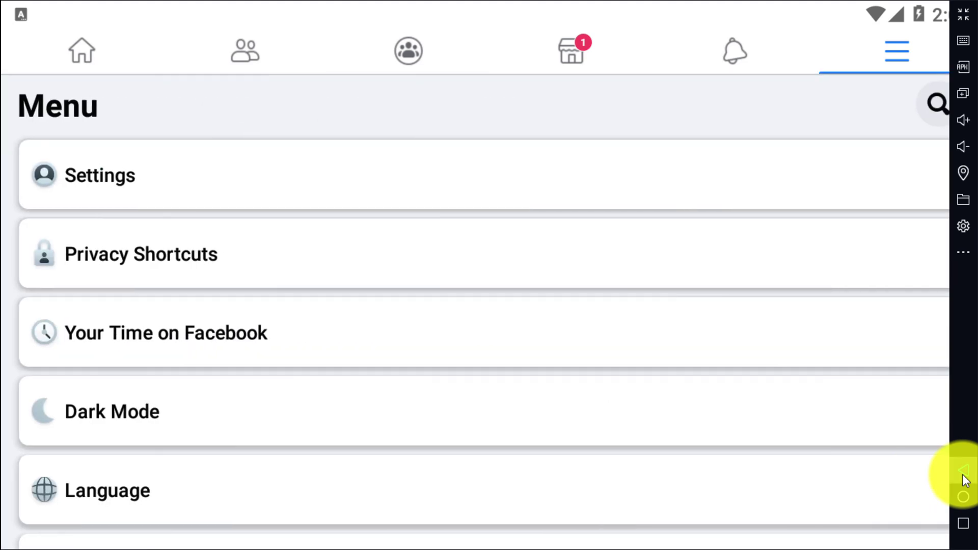
left_click(963, 478)
scroll(197, 236, "down", 3)
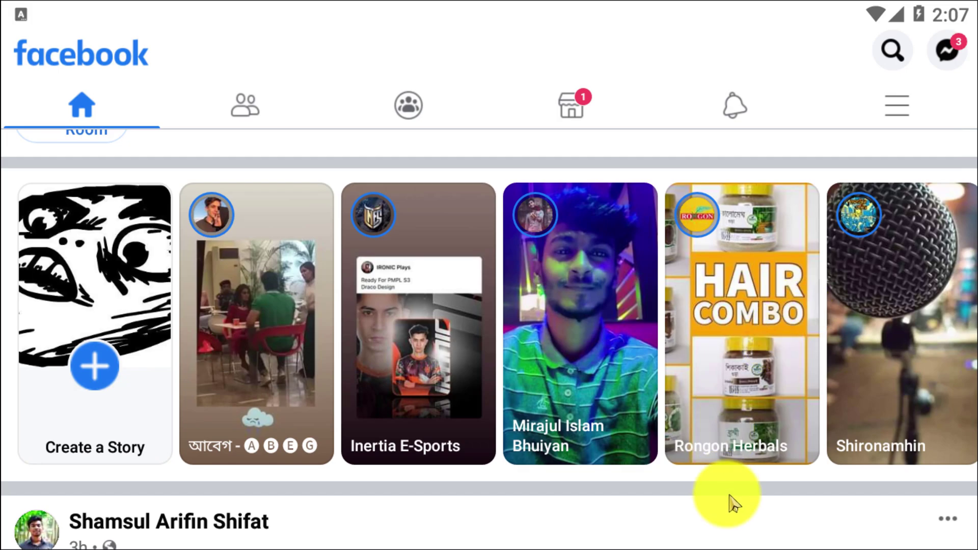